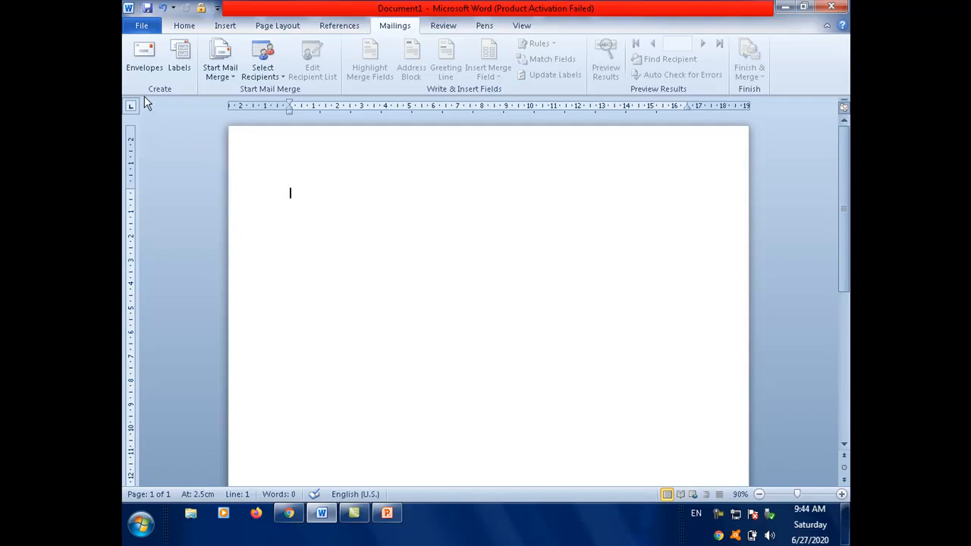
- Start creating an envelope and fill in the delivery address and the return address
click(140, 58)
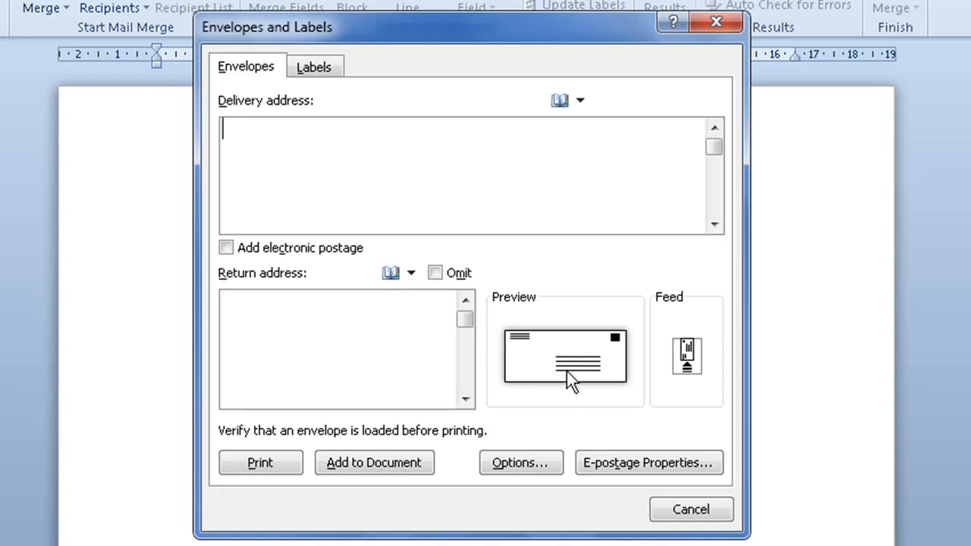
click(263, 177)
click(227, 135)
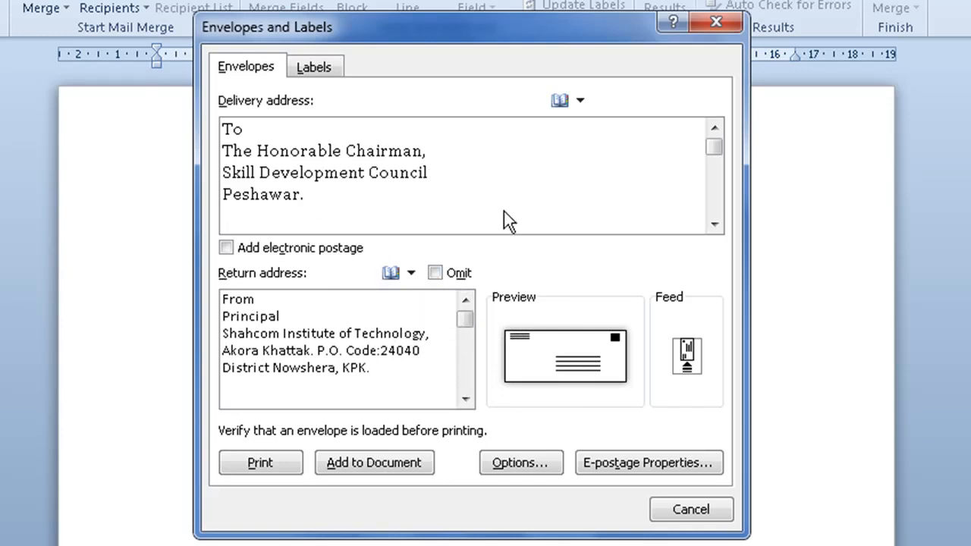
- Set the envelope size to Size 12 (4 3/4 x 11 in) in the envelope options
click(562, 366)
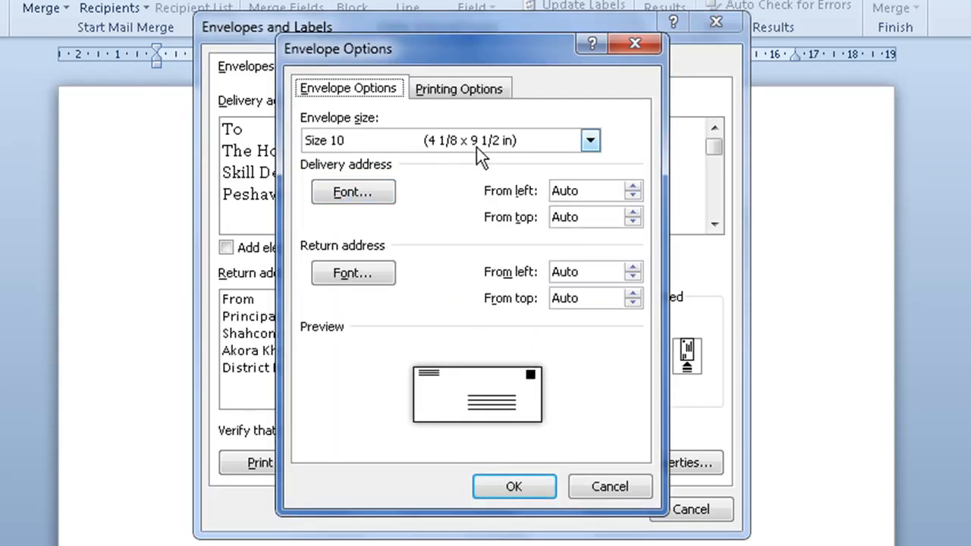
click(574, 147)
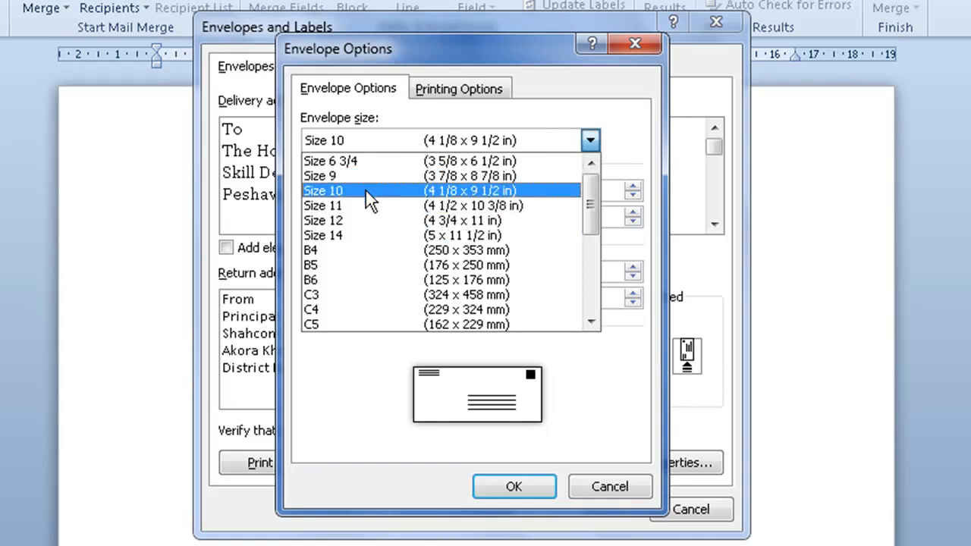
click(319, 220)
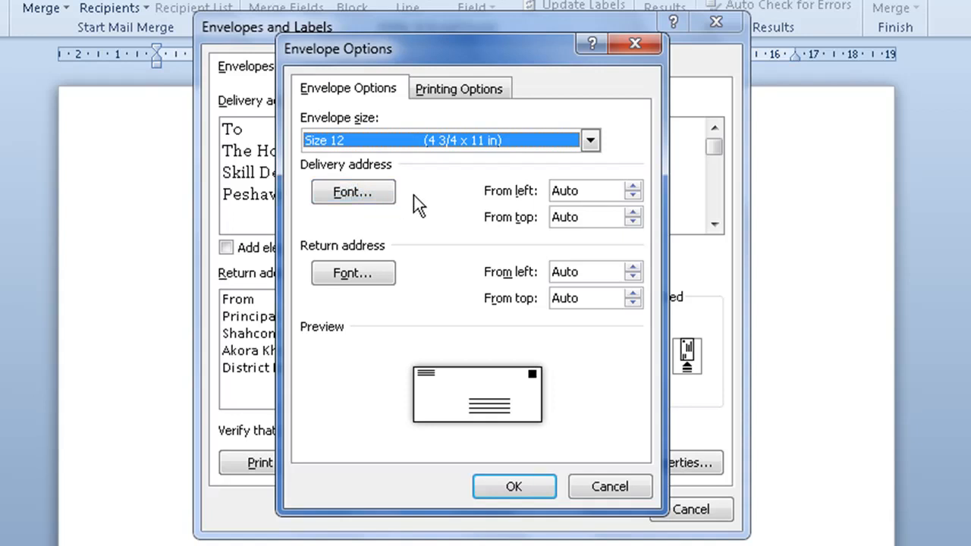
- Format the delivery address font as Bold, size 22, leaving the font colour on Automatic
click(362, 200)
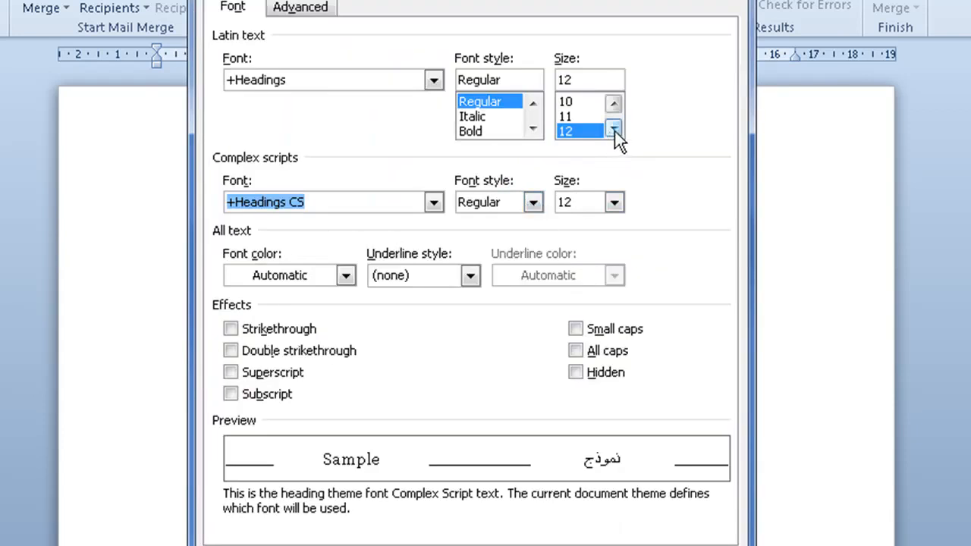
click(614, 129)
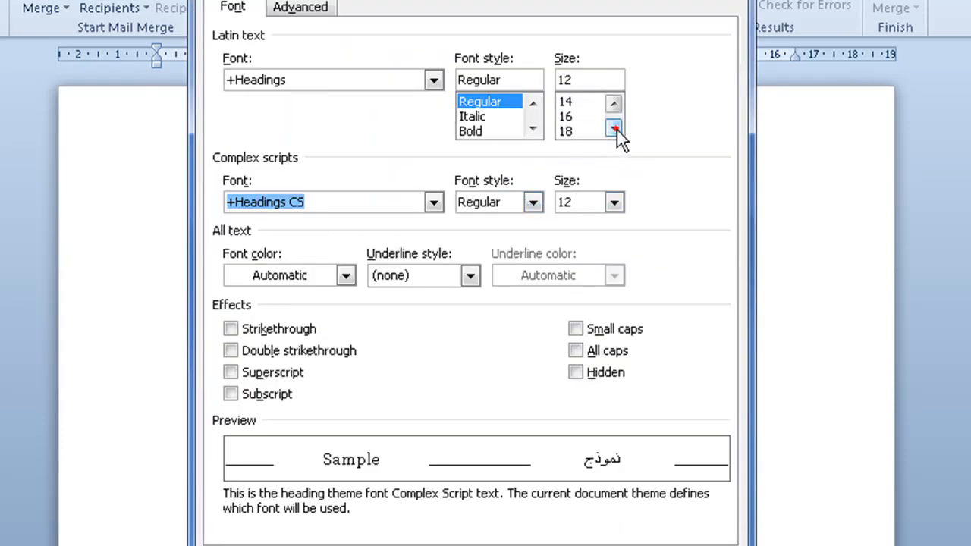
click(614, 129)
click(614, 129)
click(577, 130)
click(492, 131)
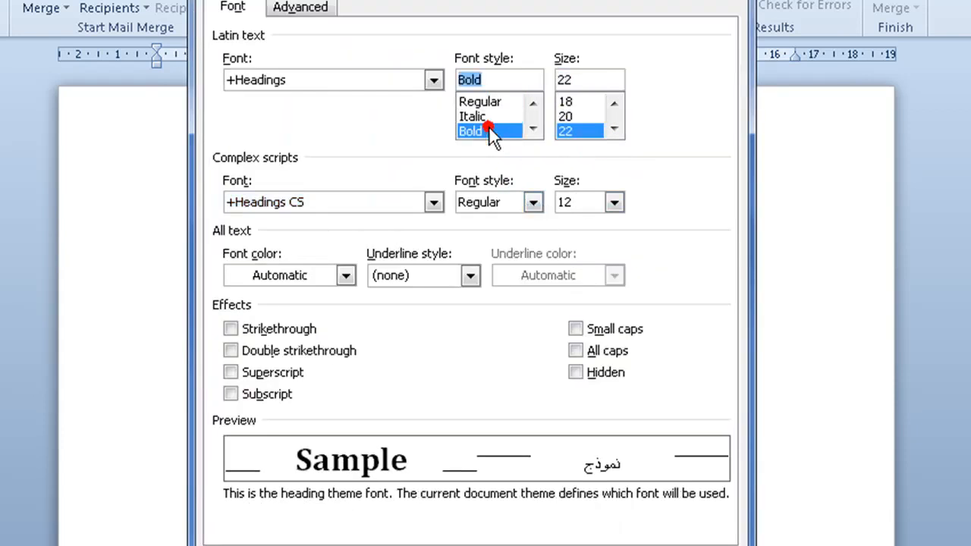
click(345, 276)
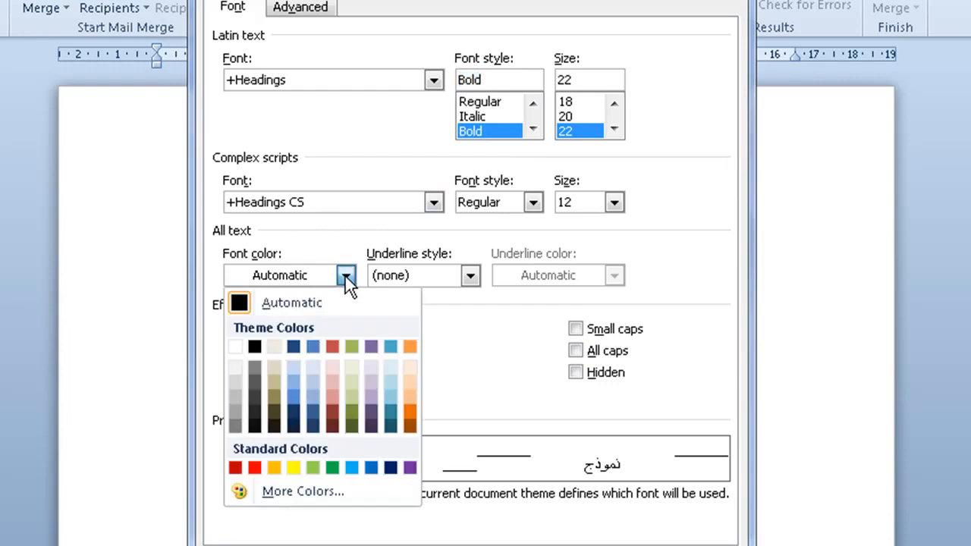
click(345, 276)
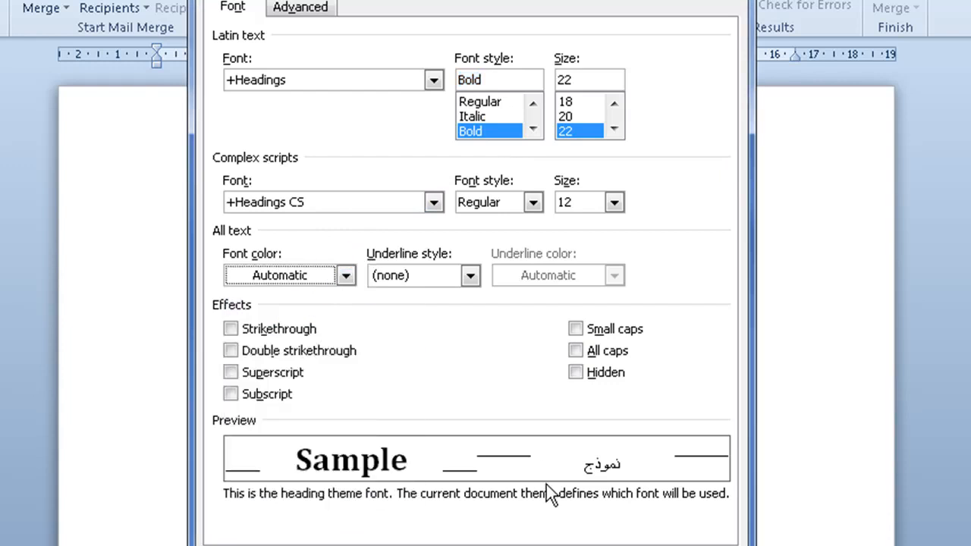
key(Return)
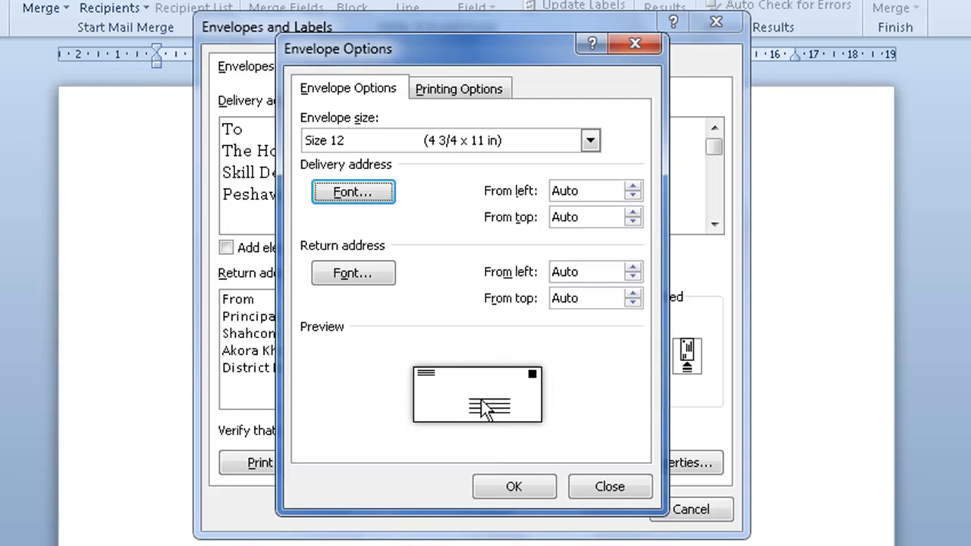
- Set the delivery address distance from the left edge of the envelope to 10.1 cm
click(632, 186)
click(632, 186)
click(632, 186)
click(632, 186)
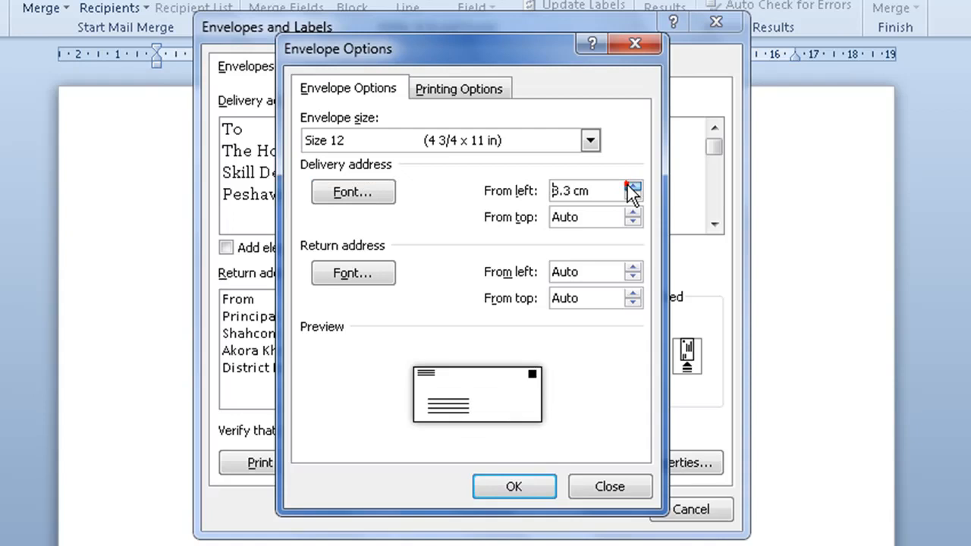
click(632, 186)
click(632, 185)
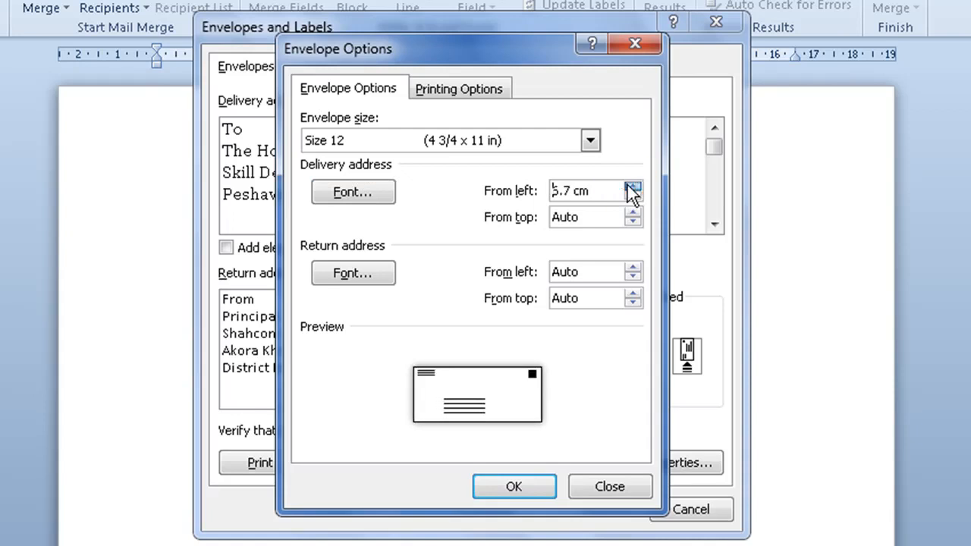
click(632, 186)
click(632, 186)
click(632, 186)
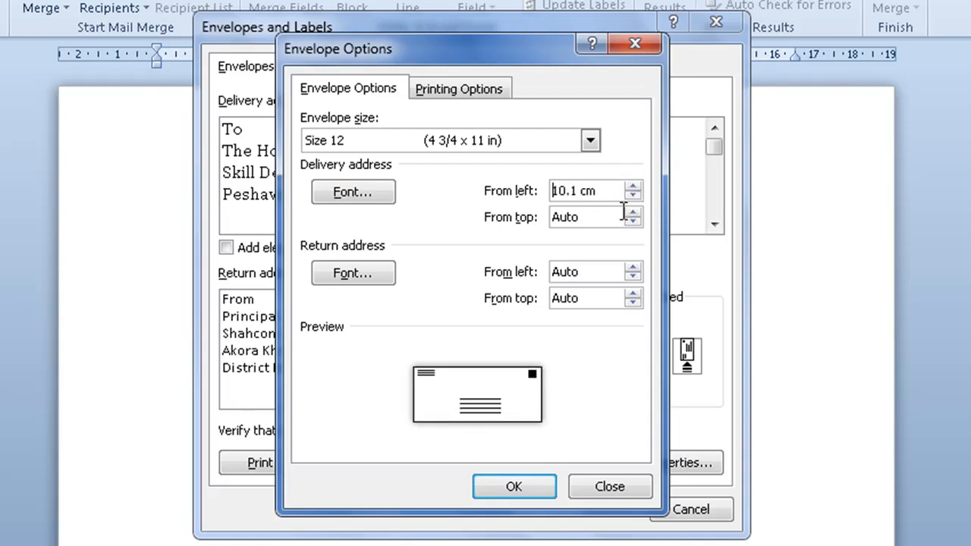
- Set the delivery address distance from the top edge of the envelope to 4.7 cm
click(632, 213)
click(632, 212)
click(632, 213)
click(632, 213)
click(632, 213)
click(632, 213)
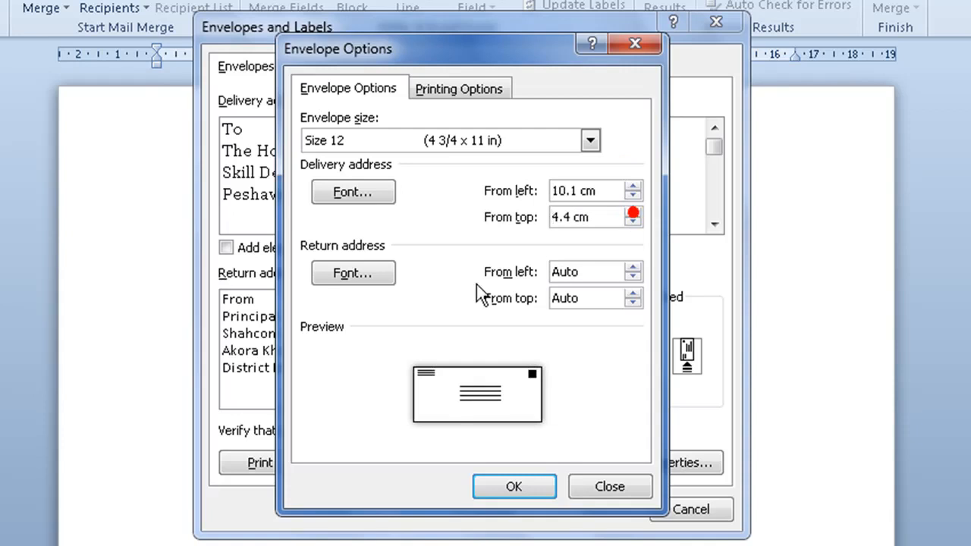
click(632, 220)
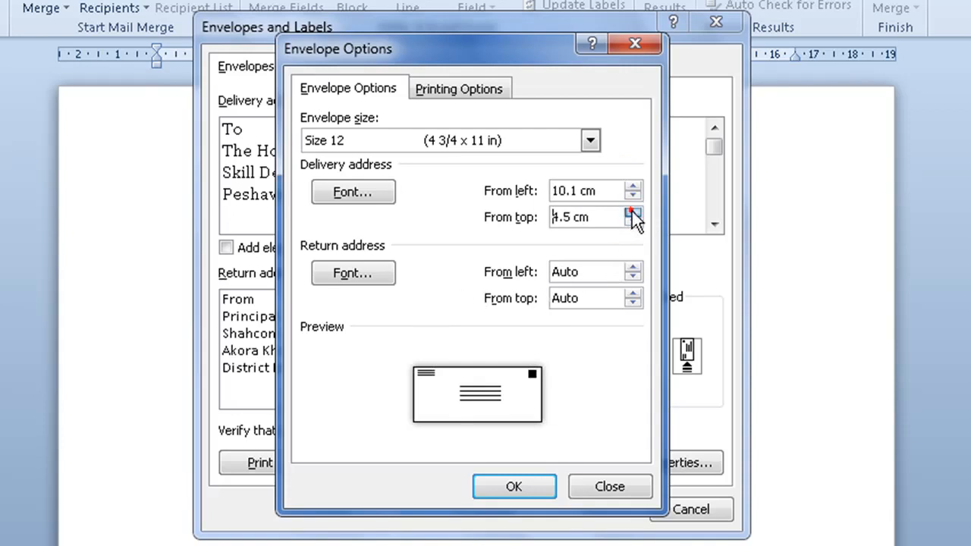
click(632, 220)
click(632, 220)
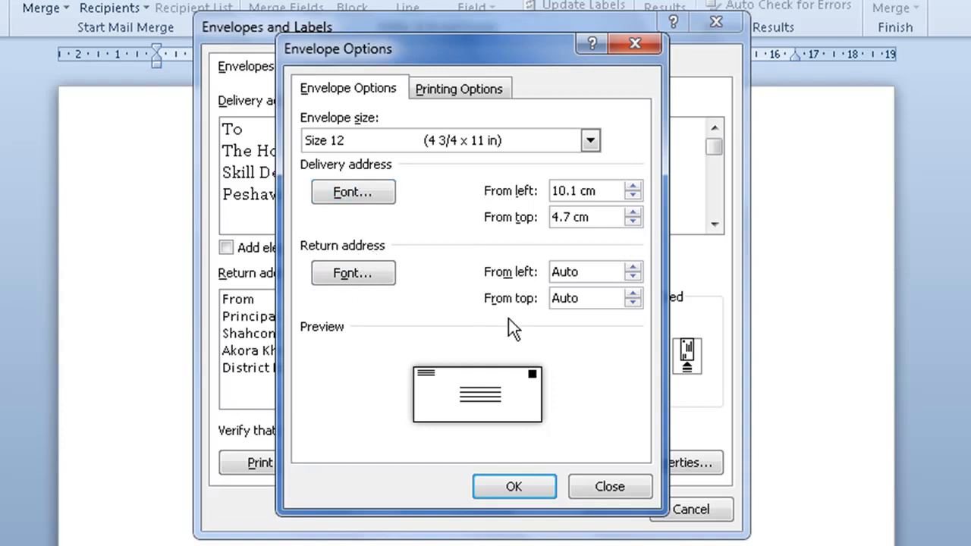
- Set envelope printing to the centred vertical feed method, Face up, fed from Automatically Select, and apply the envelope options
click(428, 94)
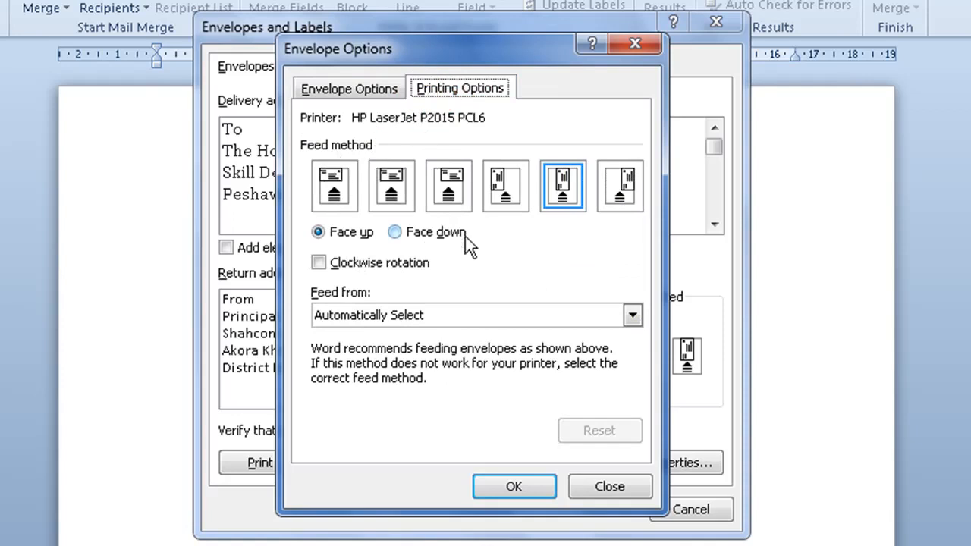
click(560, 195)
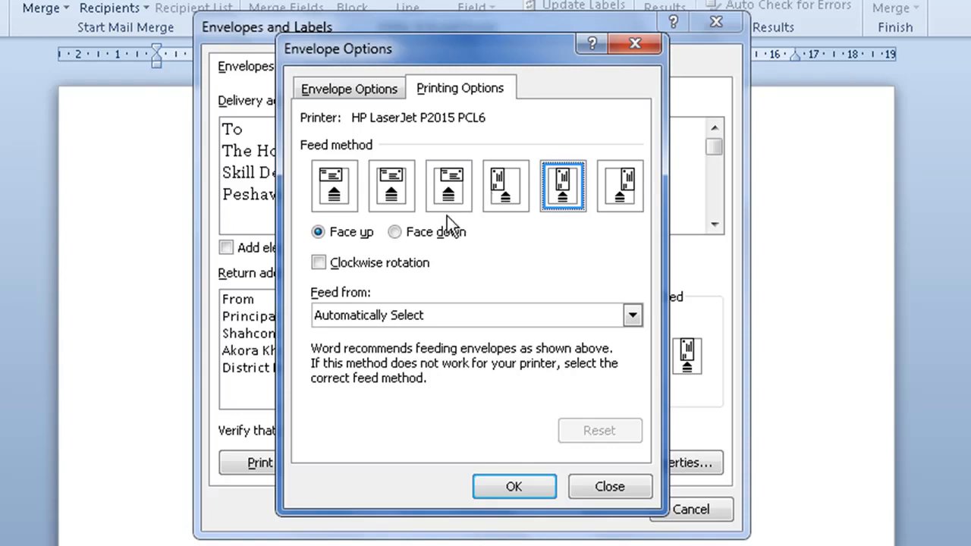
click(409, 232)
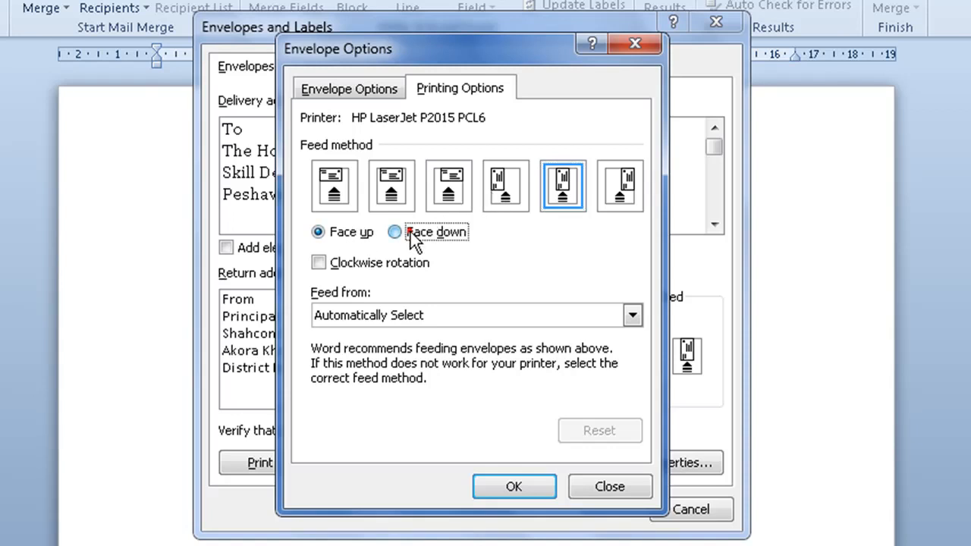
click(366, 235)
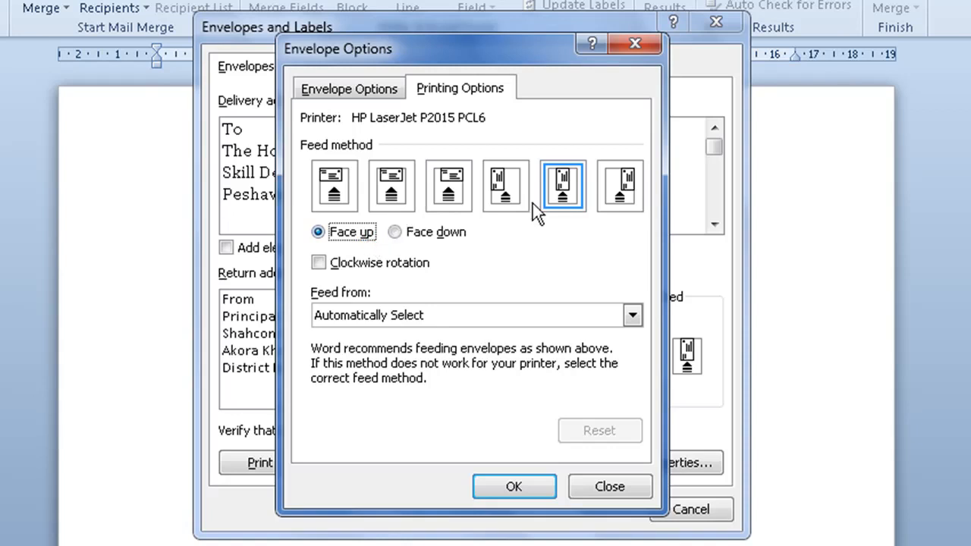
click(563, 190)
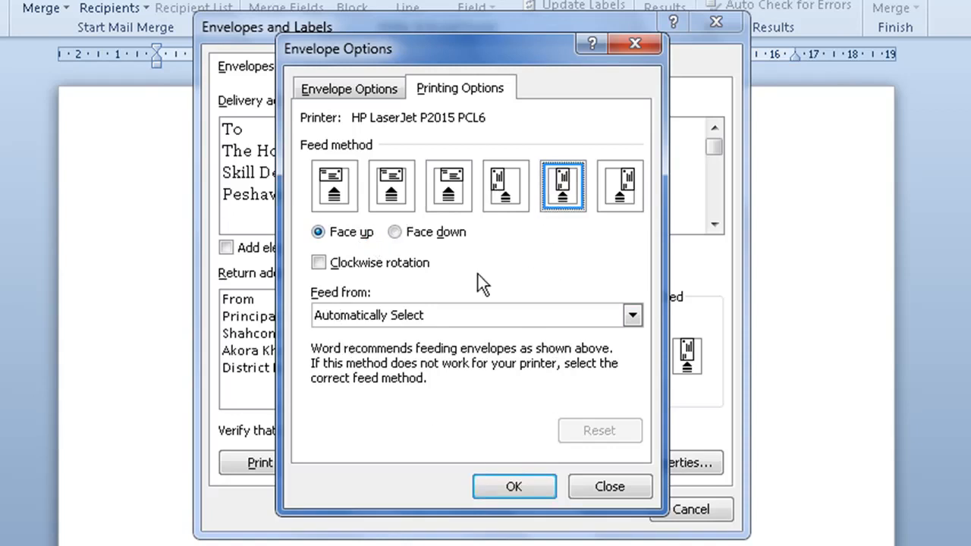
click(369, 319)
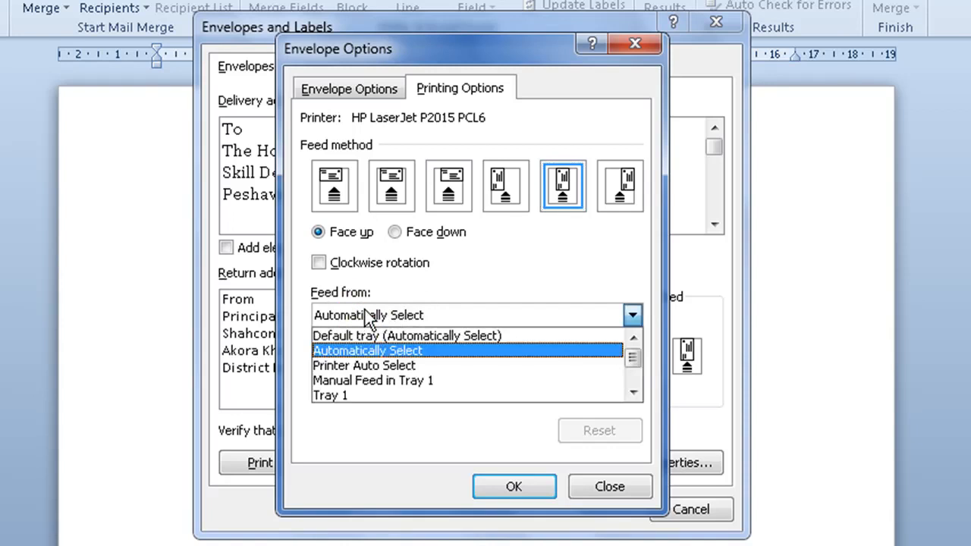
click(357, 350)
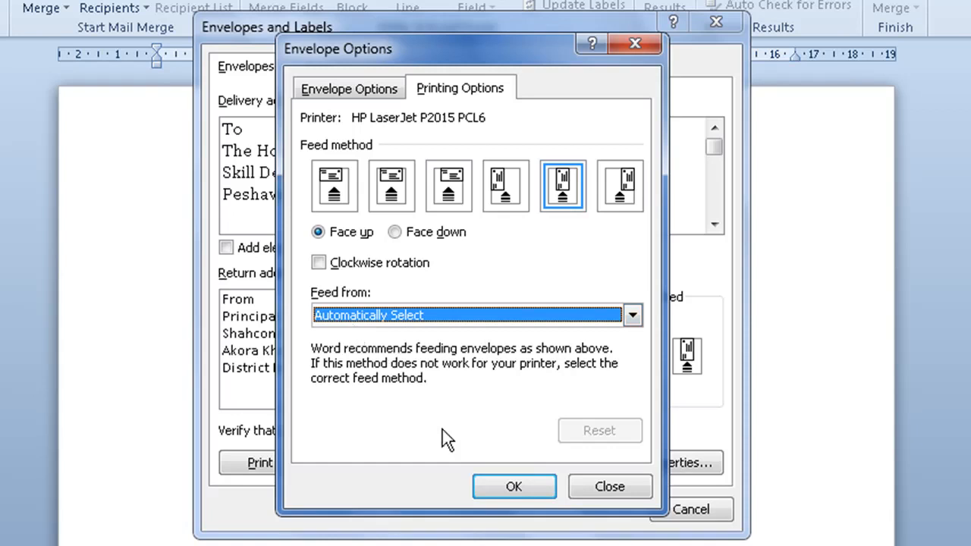
click(495, 487)
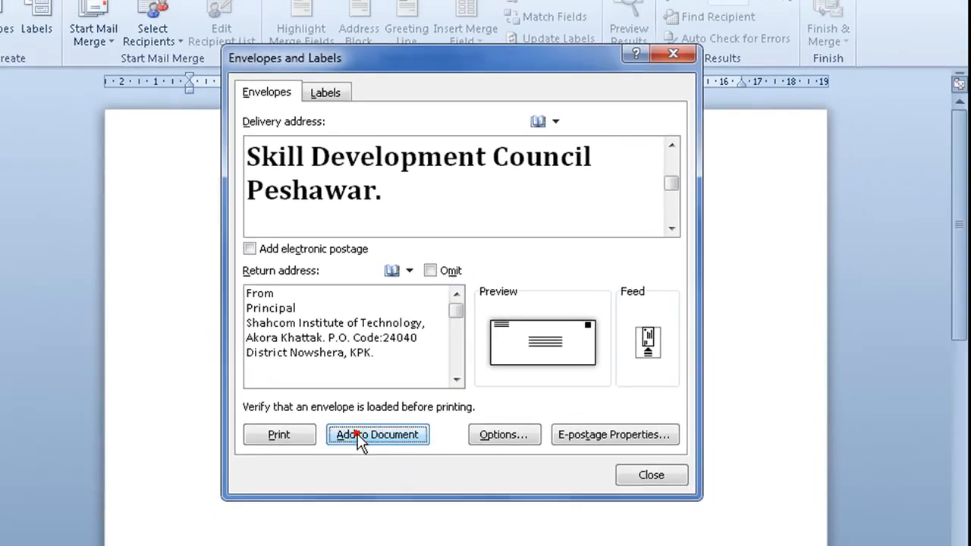
- Add the envelope to the document and keep the entered return address as the default
click(351, 463)
click(387, 324)
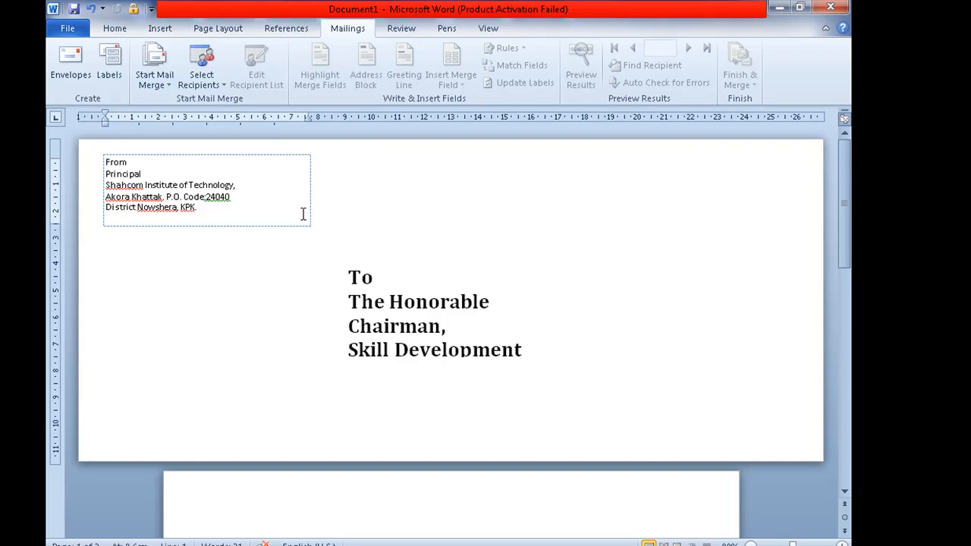
- Create a new blank document and start a label that uses the return address
key(ctrl+n)
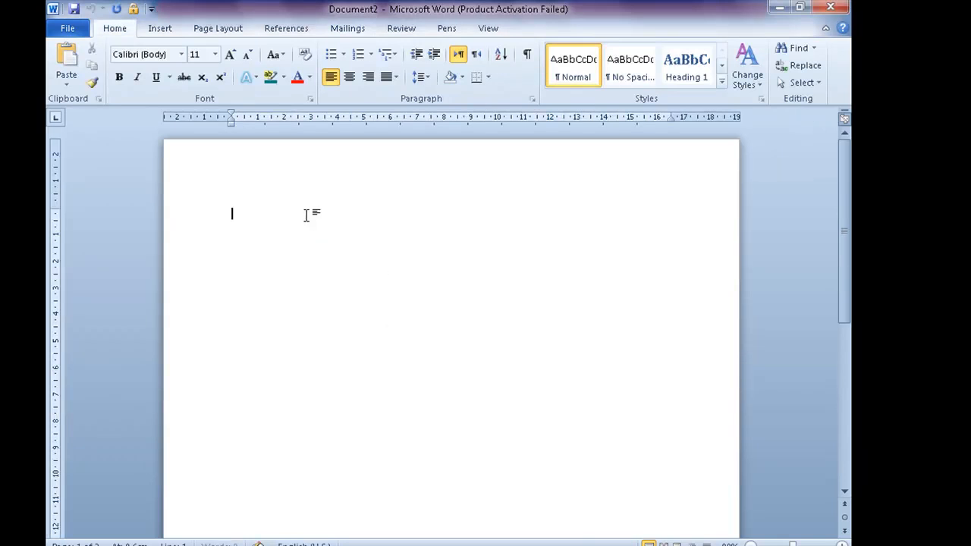
click(315, 216)
click(346, 28)
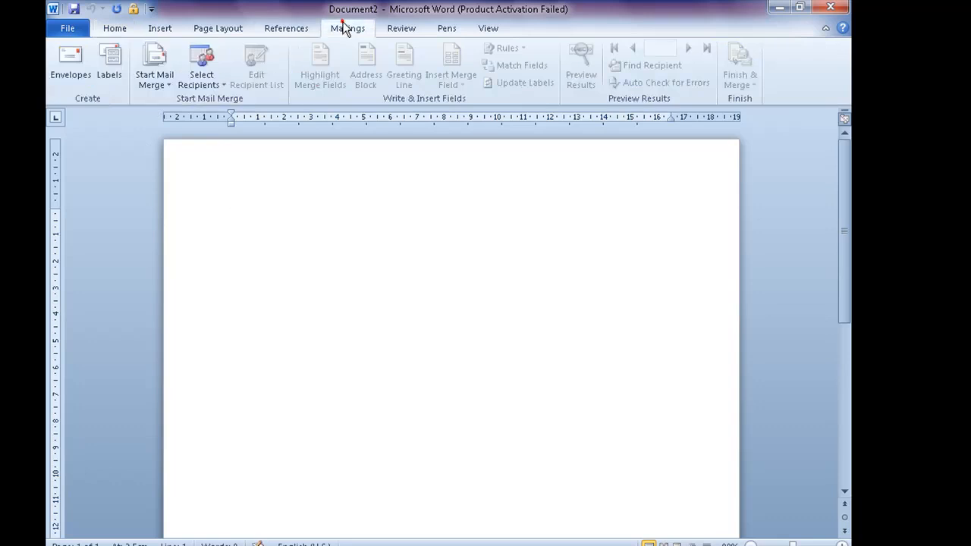
click(112, 65)
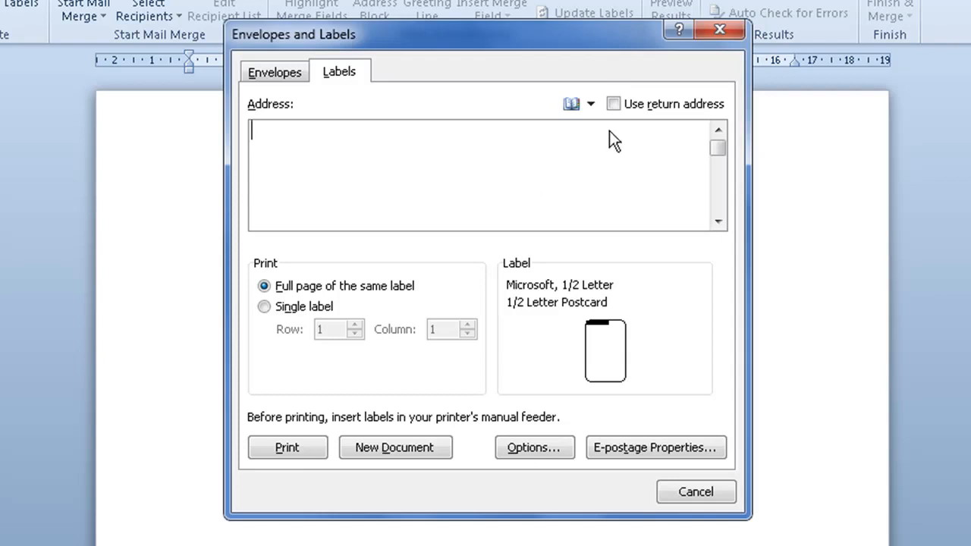
click(629, 107)
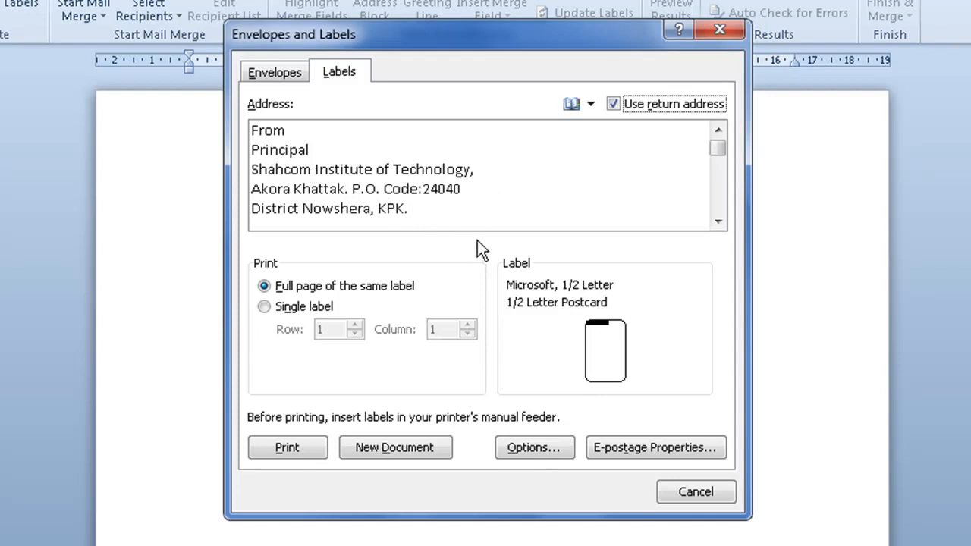
- Set the label format to vendor Microsoft and the second 30 Per Page product, the 2.54 × 6.67 cm Address Label
click(539, 443)
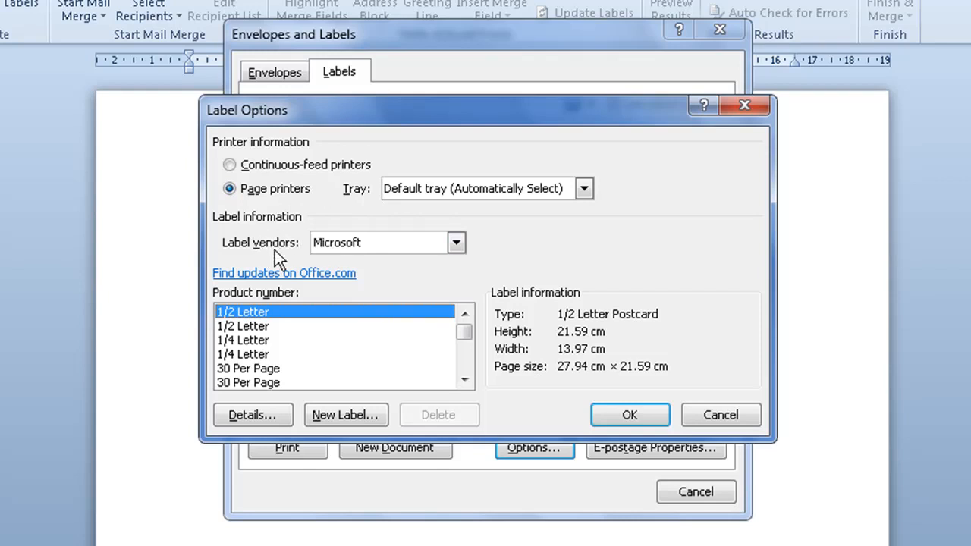
click(456, 244)
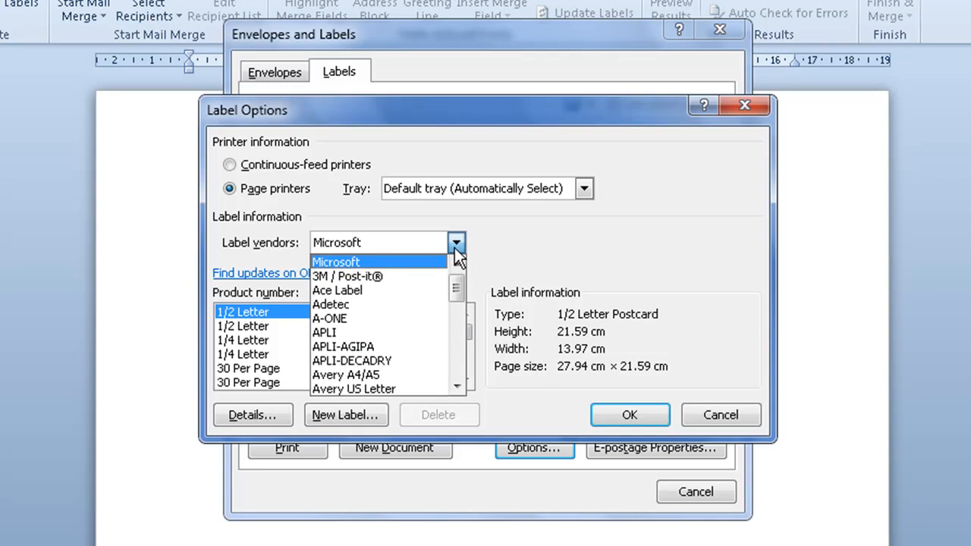
click(341, 261)
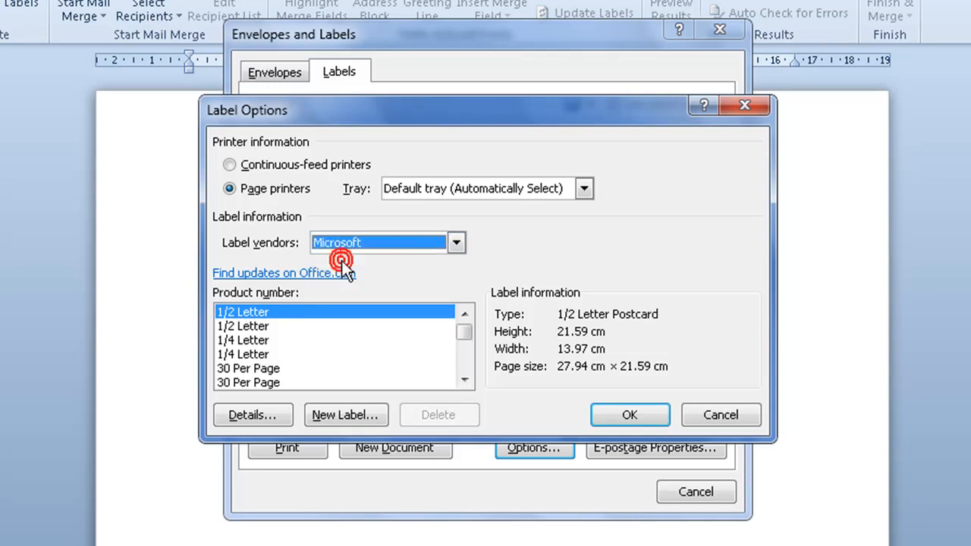
click(236, 314)
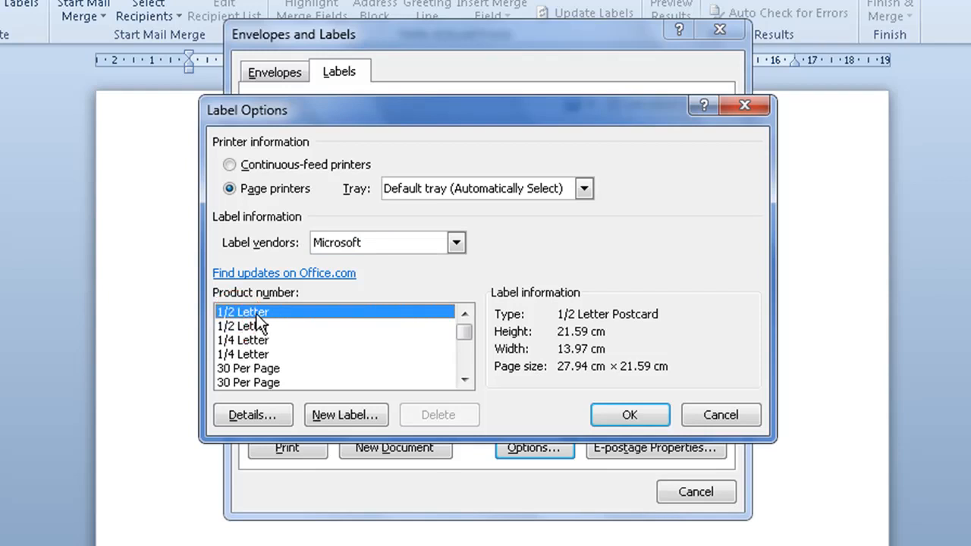
click(238, 354)
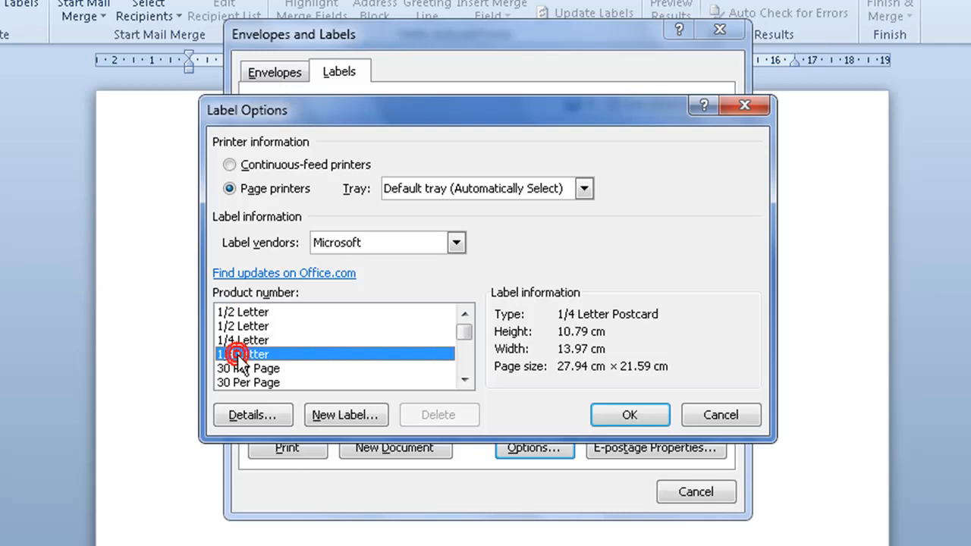
click(464, 378)
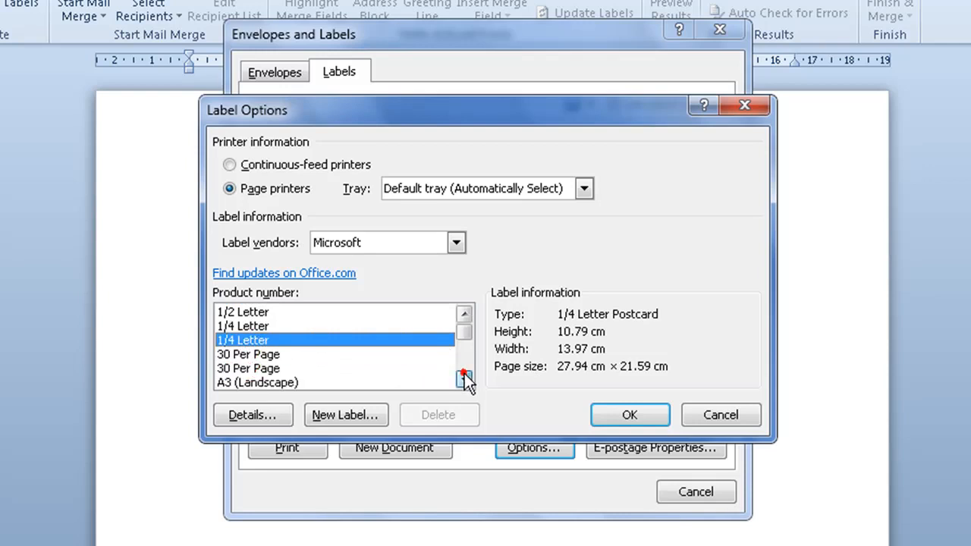
click(272, 368)
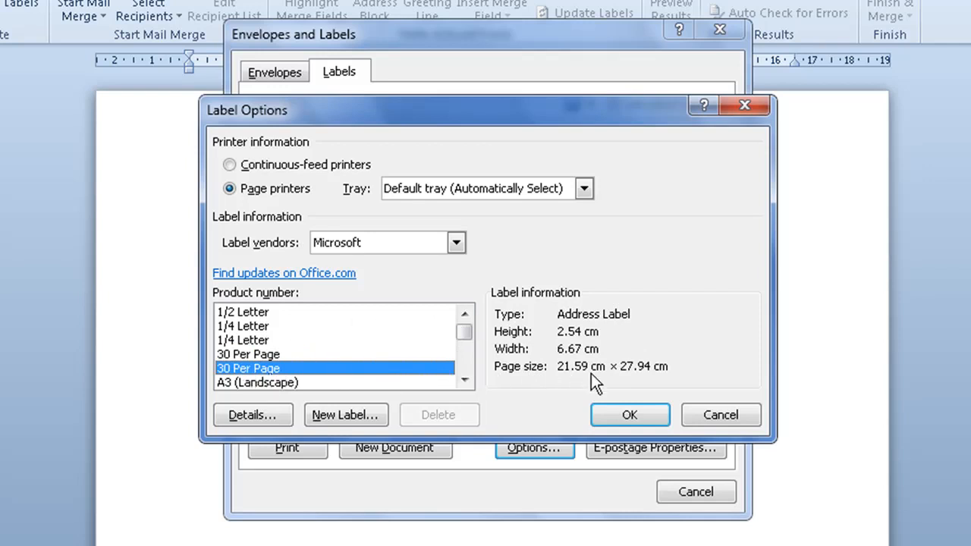
click(618, 409)
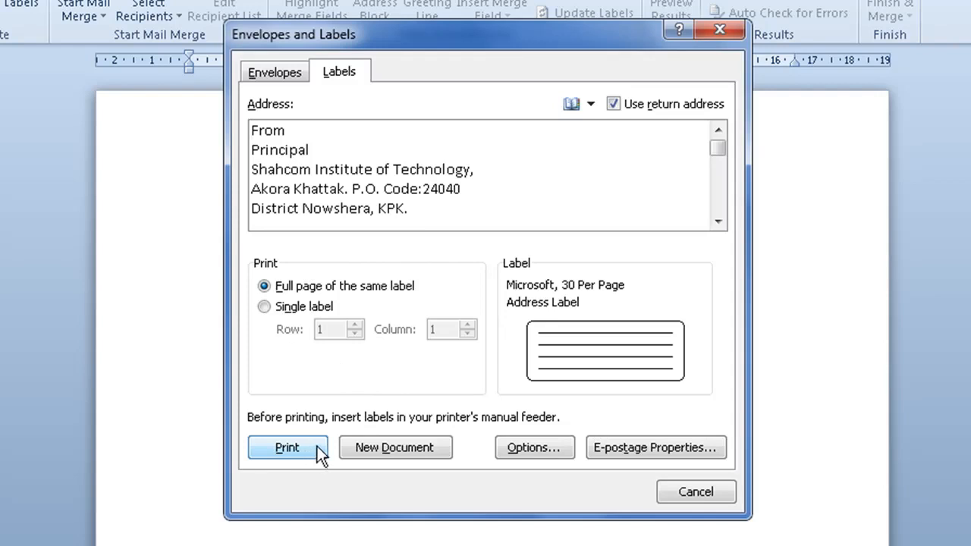
- Generate a new document with a full page of the same return-address label and look through the sheet
click(379, 449)
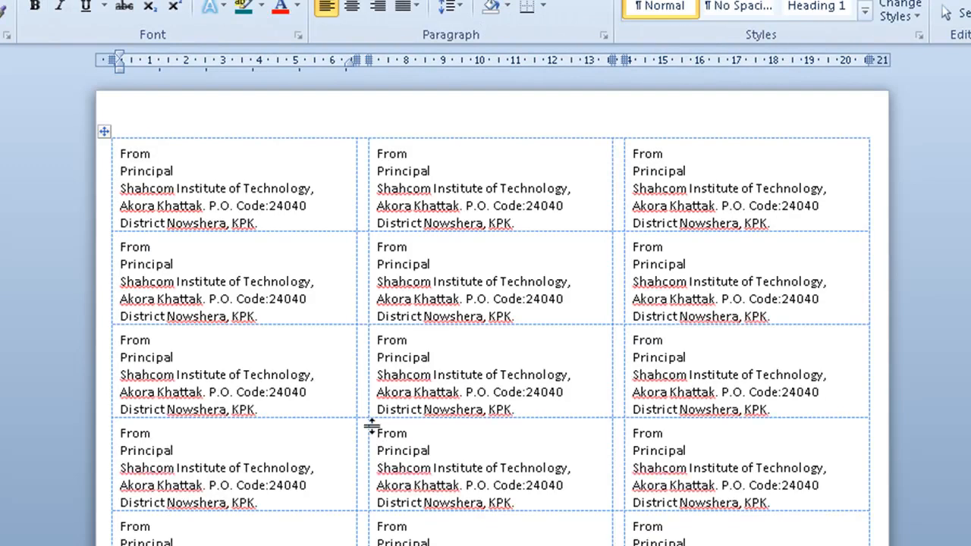
scroll(698, 150, down, 3)
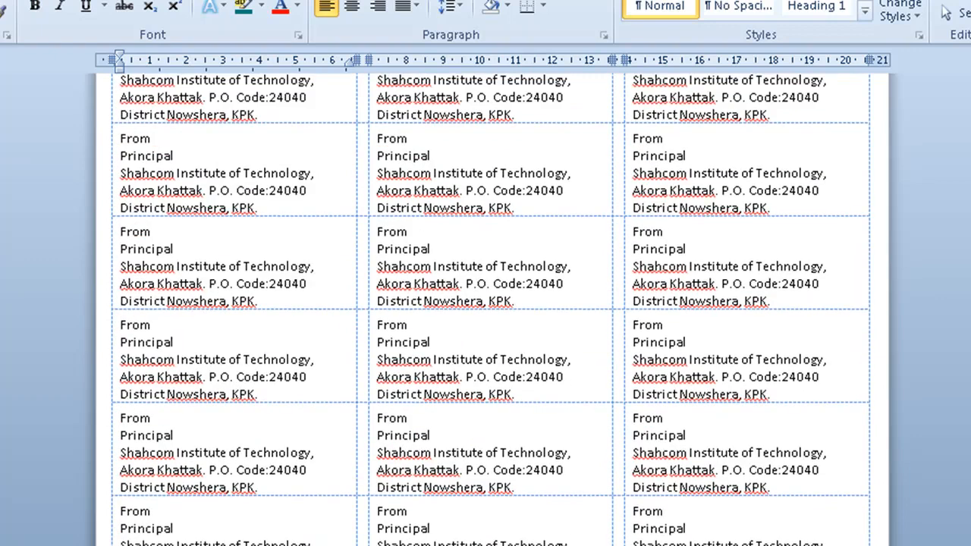
scroll(491, 310, down, 3)
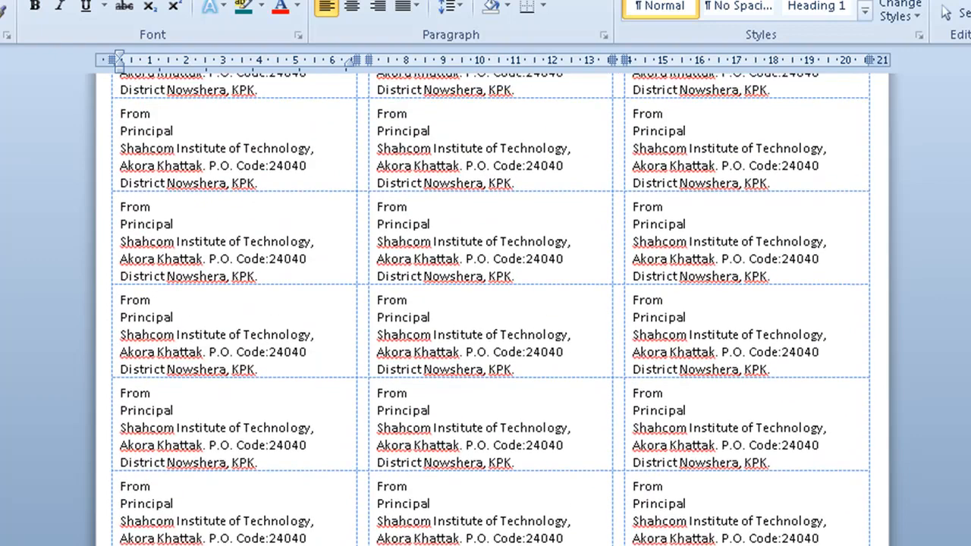
scroll(492, 309, up, 6)
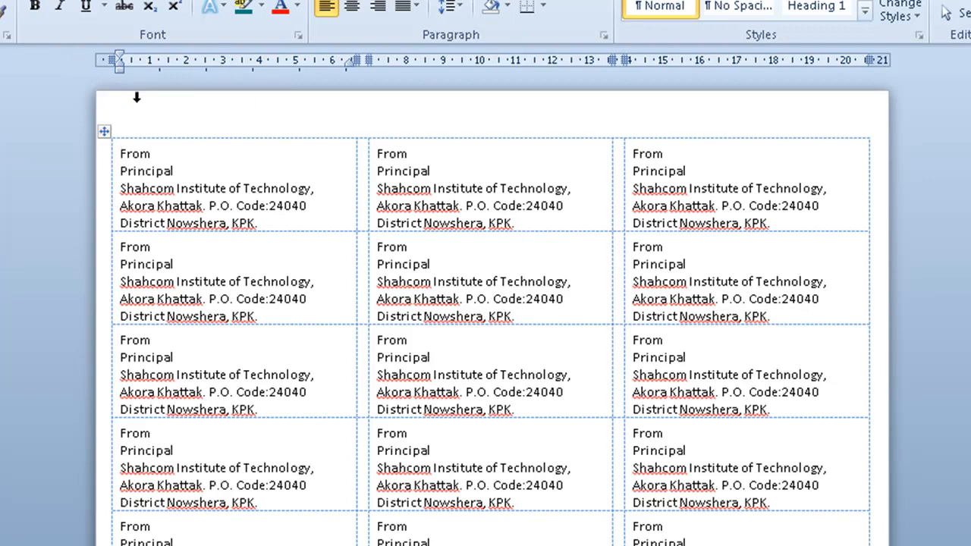
- Open the label settings for the second label in the first row and apply the 30 Per Page details as a custom label
click(393, 174)
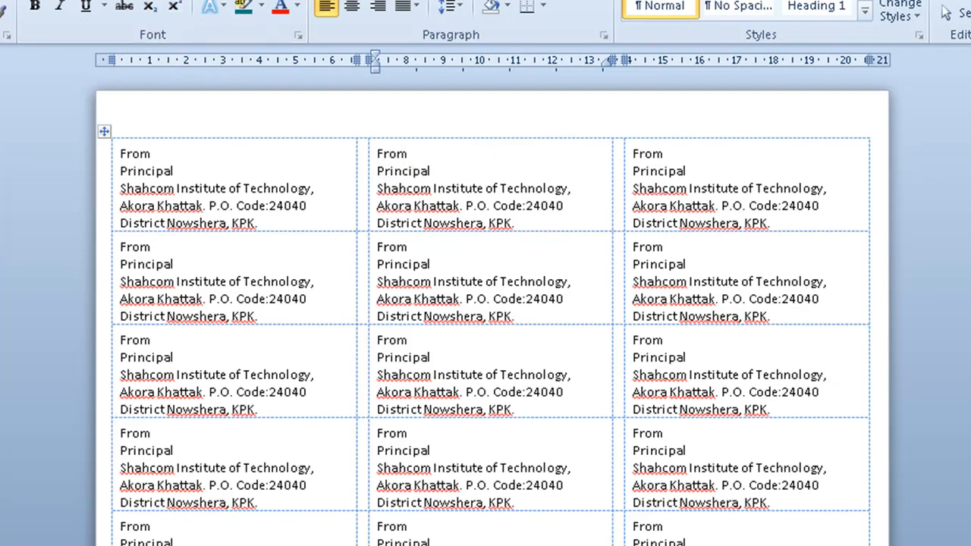
click(312, 0)
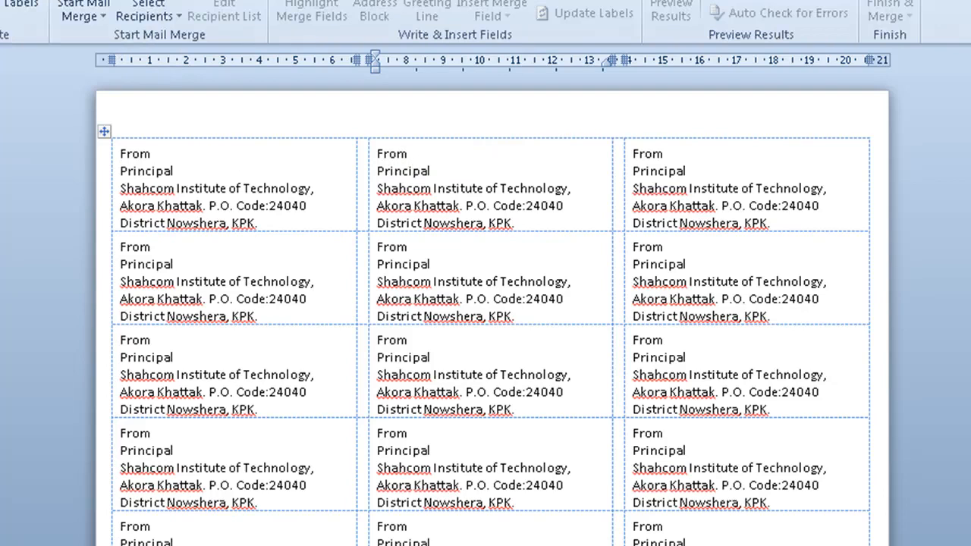
click(21, 3)
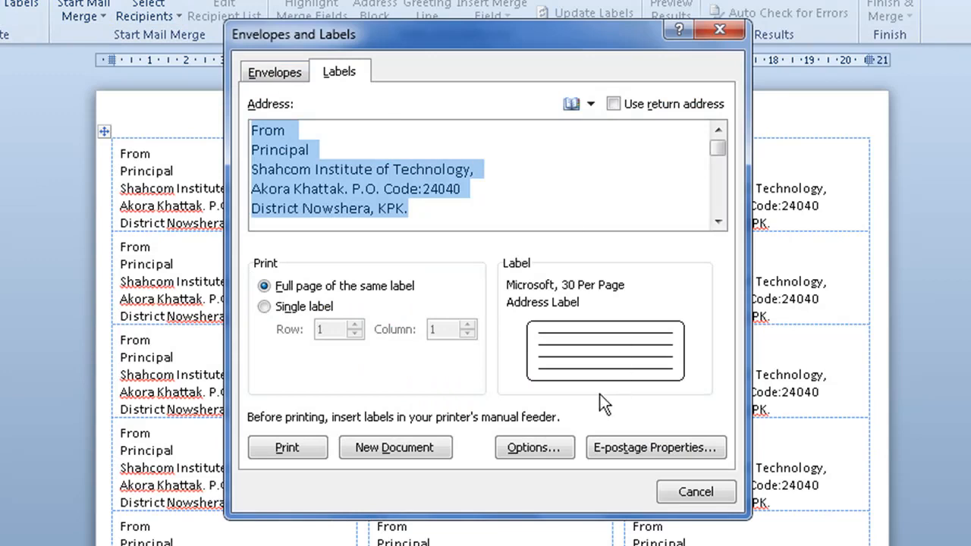
click(546, 447)
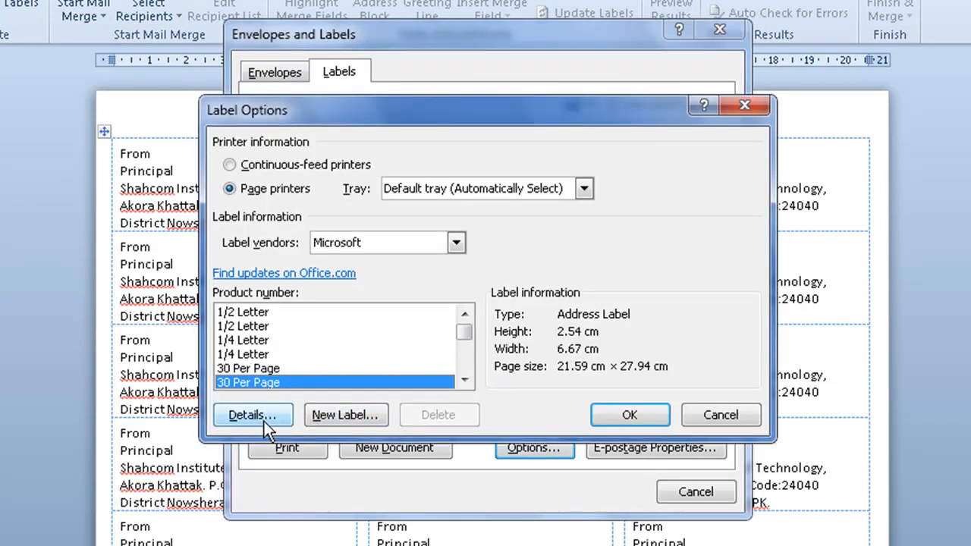
click(290, 419)
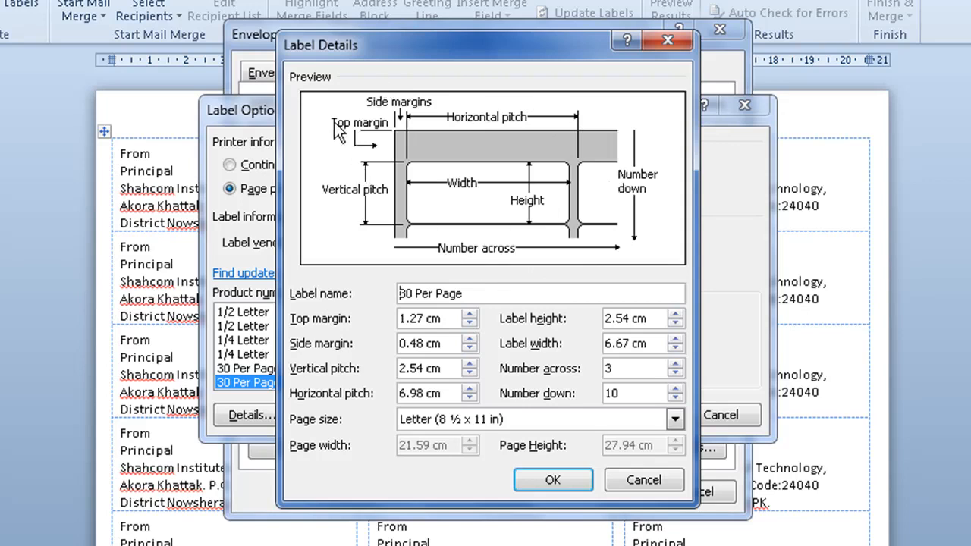
click(538, 479)
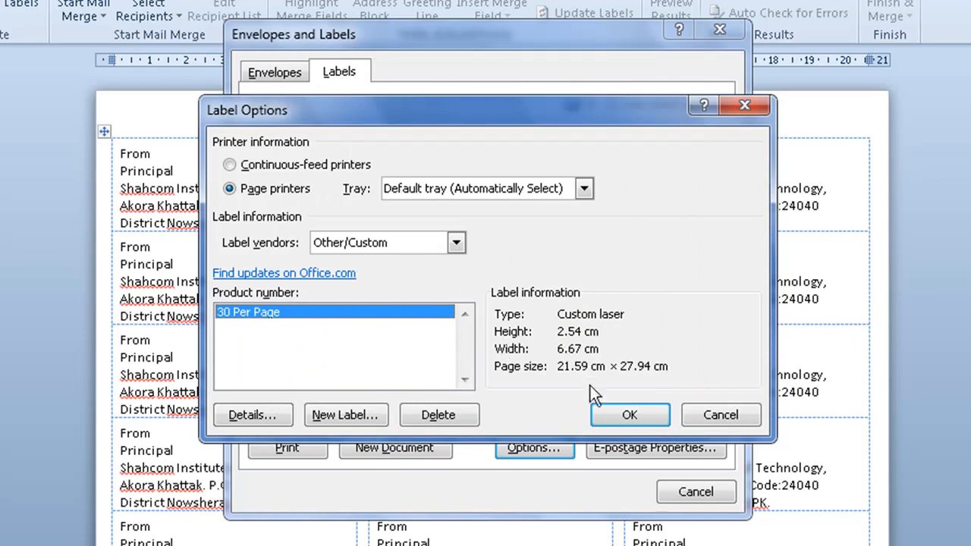
click(628, 415)
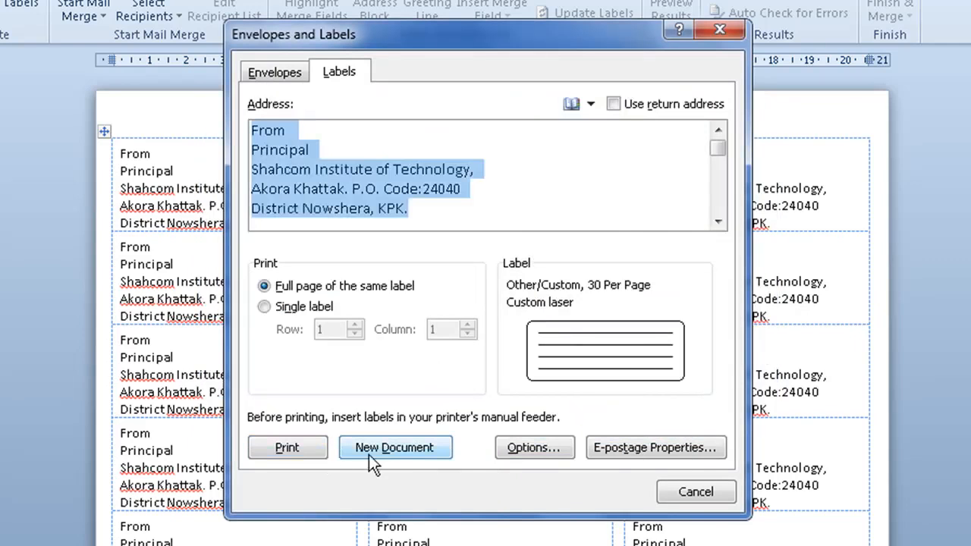